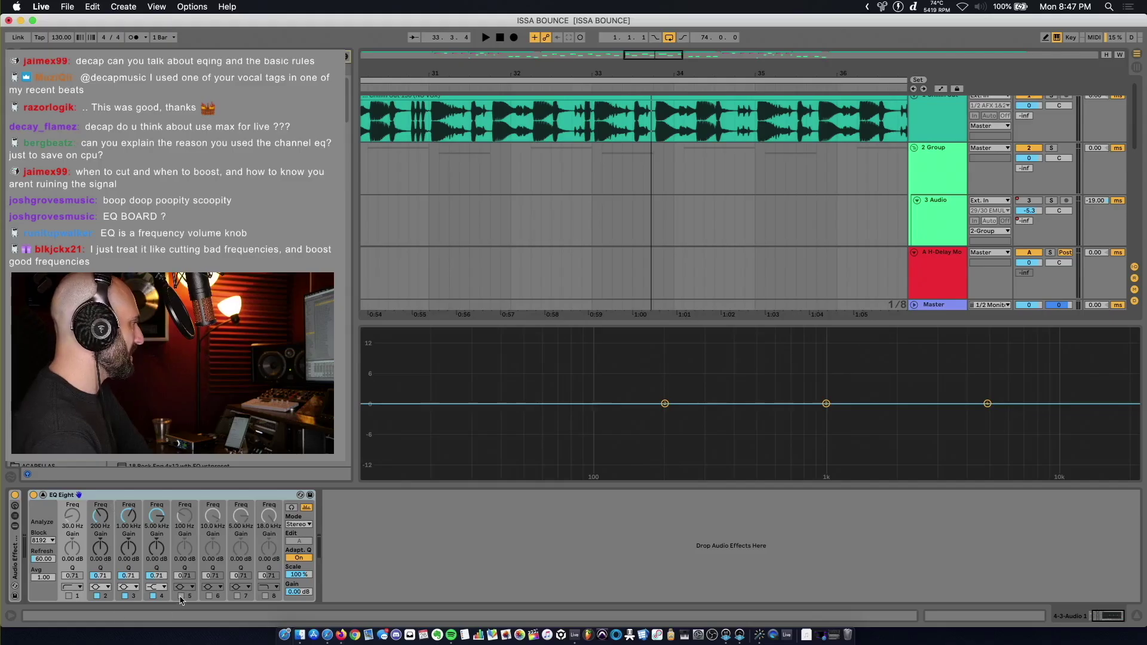
Step: Activate the inactive EQ Eight bands 5, 6, 7, 8 and 1, and choose a low cut filter for band 1
{"action": "left_click", "coordinate": [181, 597]}
{"action": "left_click", "coordinate": [209, 596]}
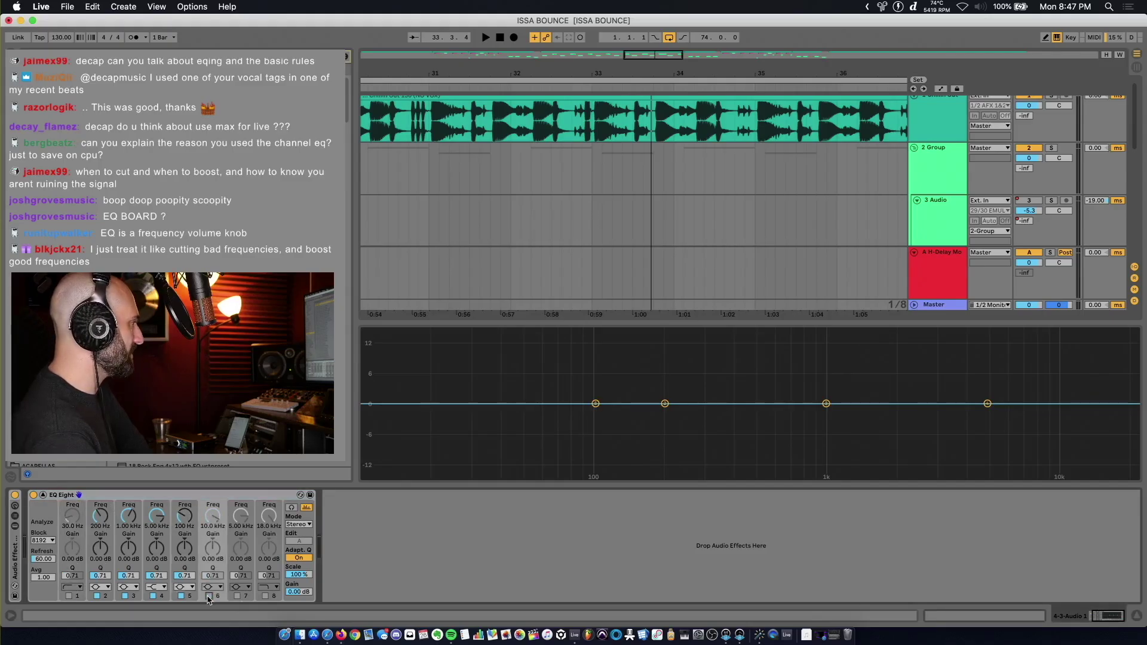
{"action": "left_click", "coordinate": [238, 596]}
{"action": "left_click", "coordinate": [266, 597]}
{"action": "left_click", "coordinate": [69, 596]}
{"action": "left_click", "coordinate": [73, 588]}
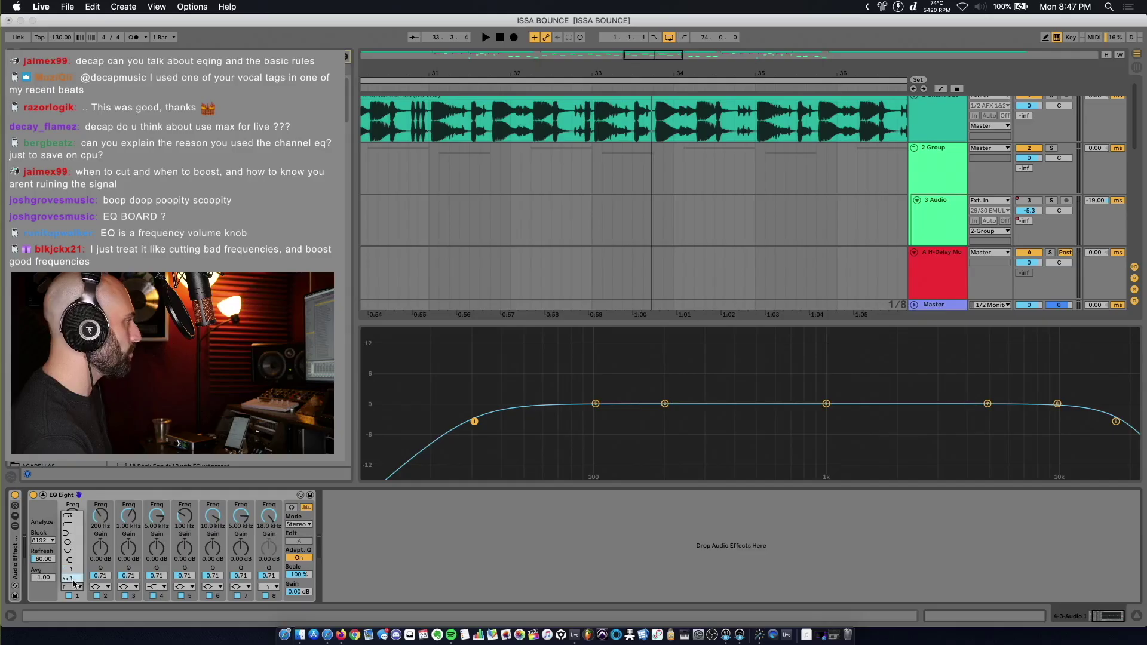
{"action": "left_click", "coordinate": [77, 521]}
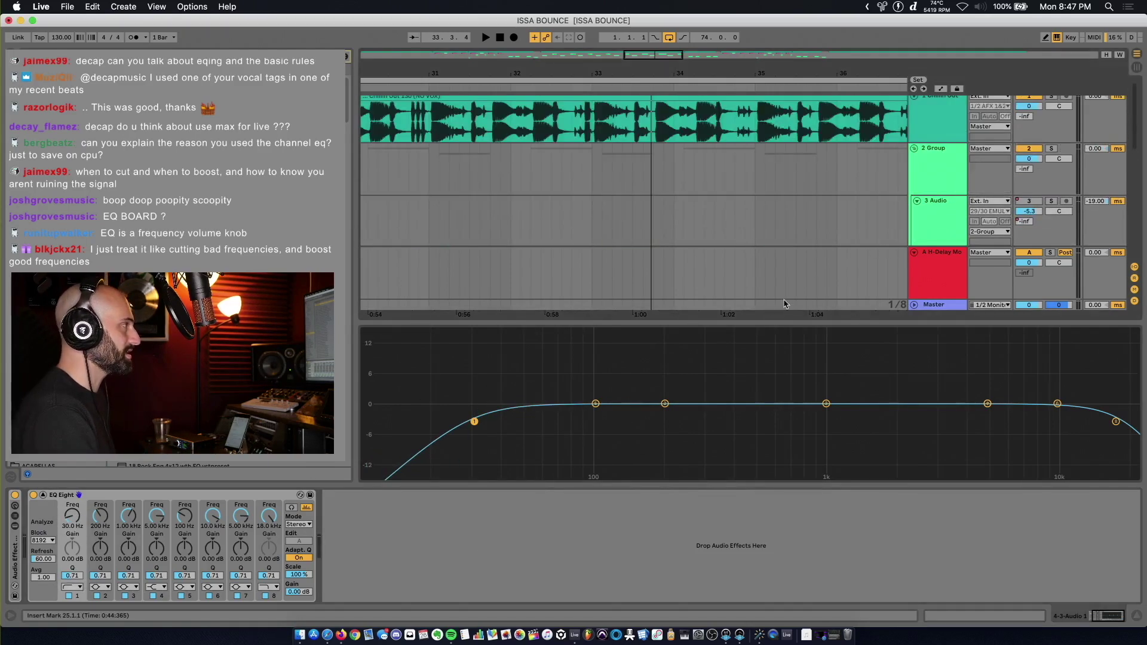
Step: Move the EQ Eight onto the Chillin Out track, show that track's devices, and toggle band 1 off and on
{"action": "left_click_drag", "start_coordinate": [286, 497], "coordinate": [460, 190]}
{"action": "left_click", "coordinate": [509, 115]}
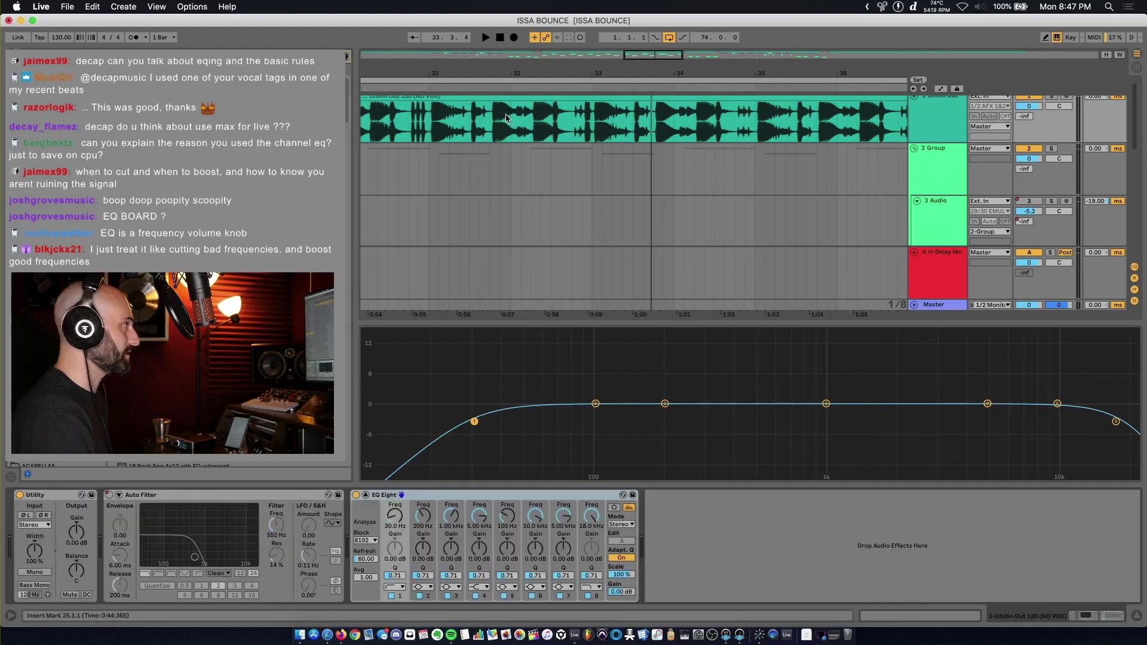
{"action": "left_click", "coordinate": [391, 595]}
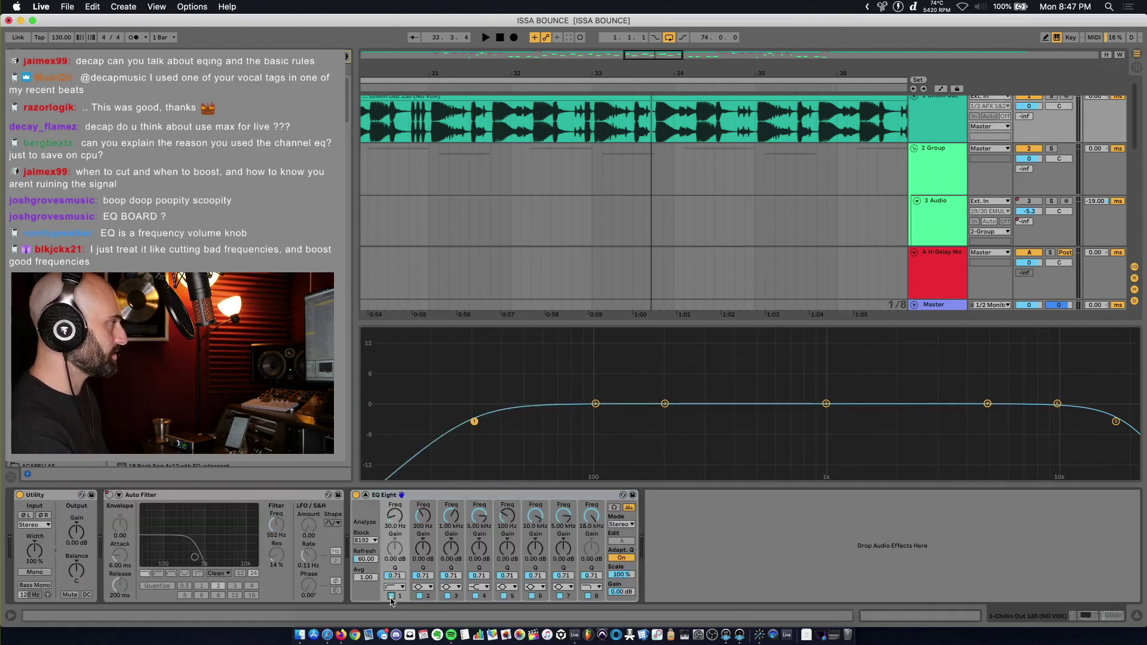
{"action": "left_click", "coordinate": [392, 596]}
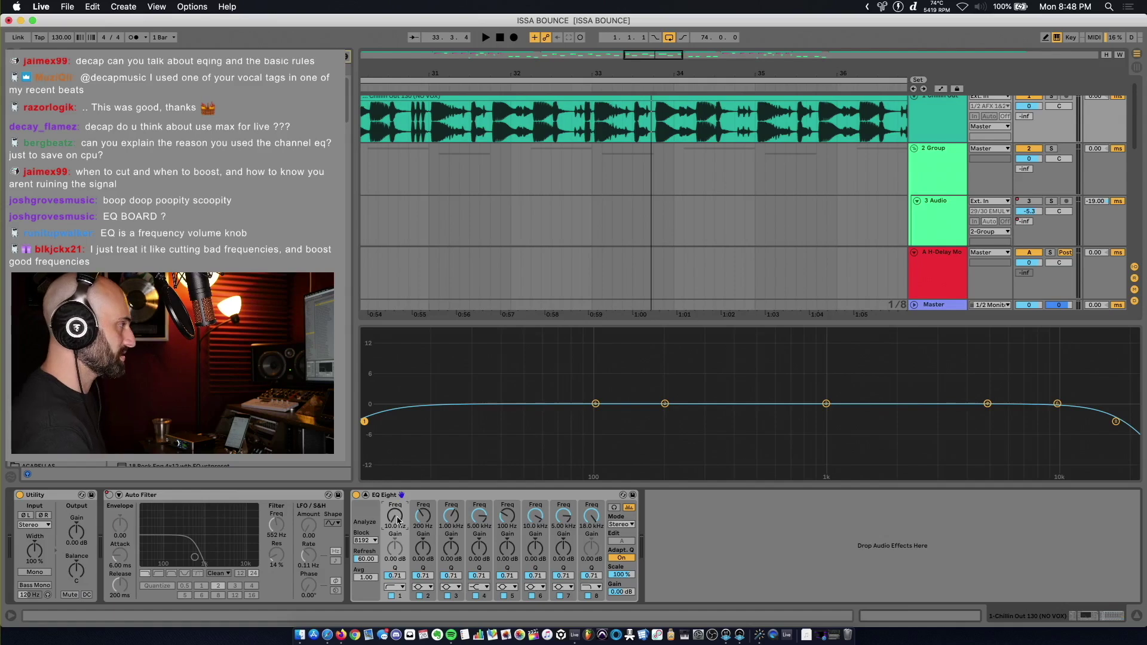
Step: Solo the Chillin Out track and, during playback, sweep band 1's low cut up to about 255 Hz and back to 10 Hz
{"action": "key", "text": "space"}
{"action": "left_click_drag", "start_coordinate": [398, 520], "coordinate": [397, 471]}
{"action": "left_click", "coordinate": [1029, 97]}
{"action": "left_click", "coordinate": [1051, 101]}
{"action": "key", "text": "space"}
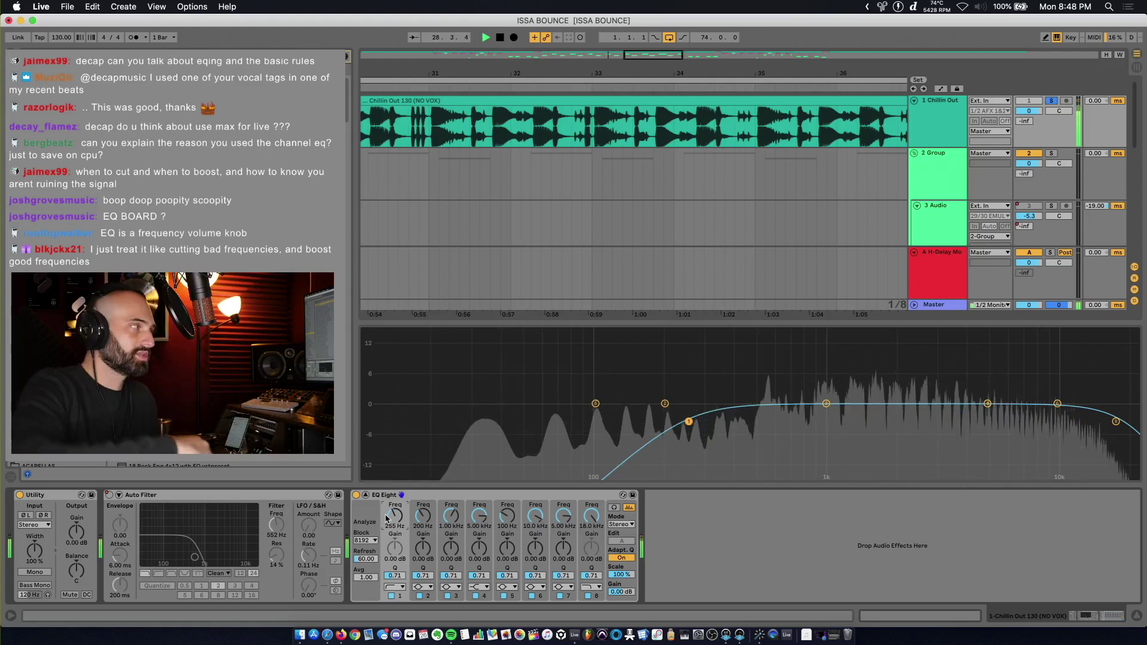
{"action": "left_click_drag", "start_coordinate": [395, 515], "coordinate": [395, 572]}
{"action": "key", "text": "space"}
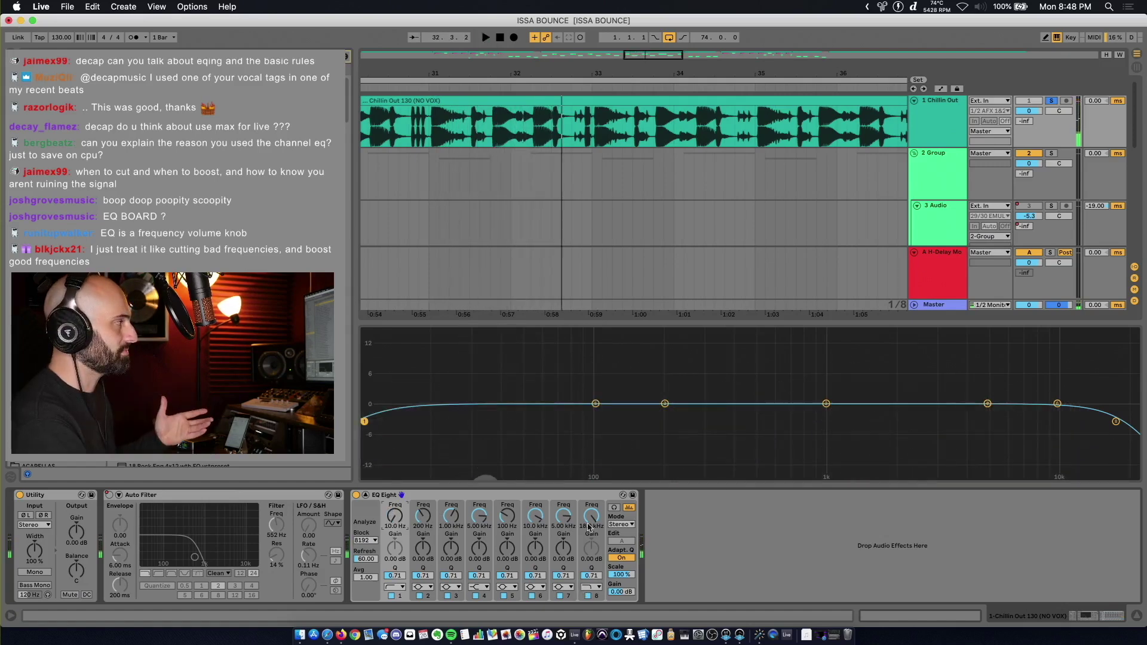
Step: Choose a high cut for band 8, then sweep it down to about 255 Hz and back up to 22 kHz, auditioning it with playback
{"action": "left_click", "coordinate": [594, 588]}
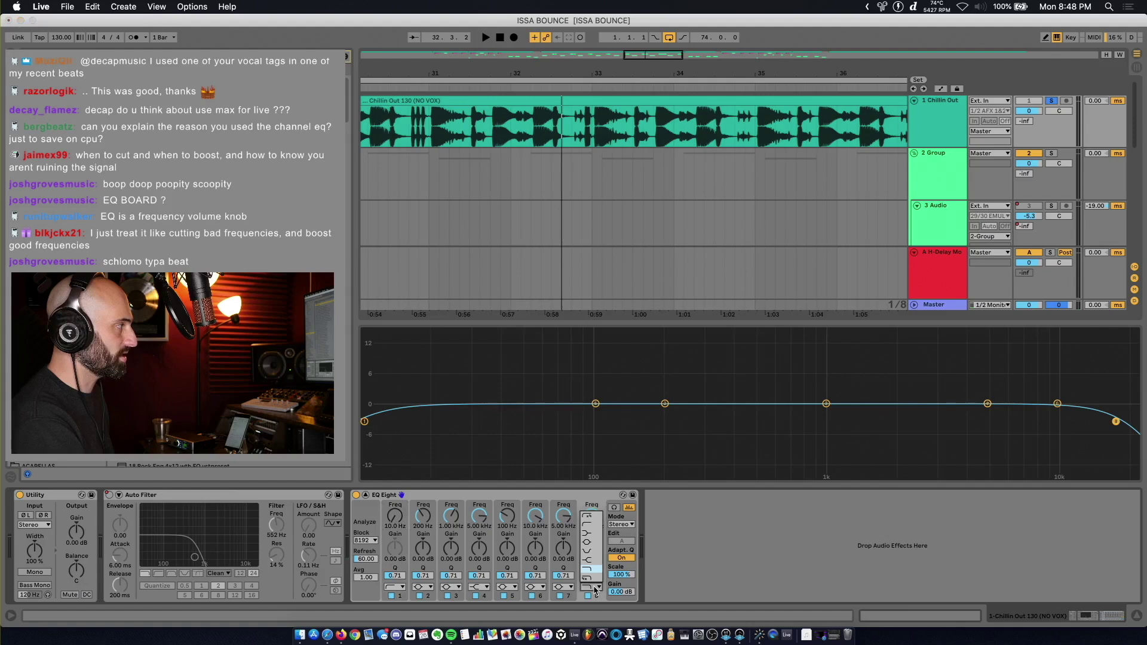
{"action": "left_click", "coordinate": [593, 573]}
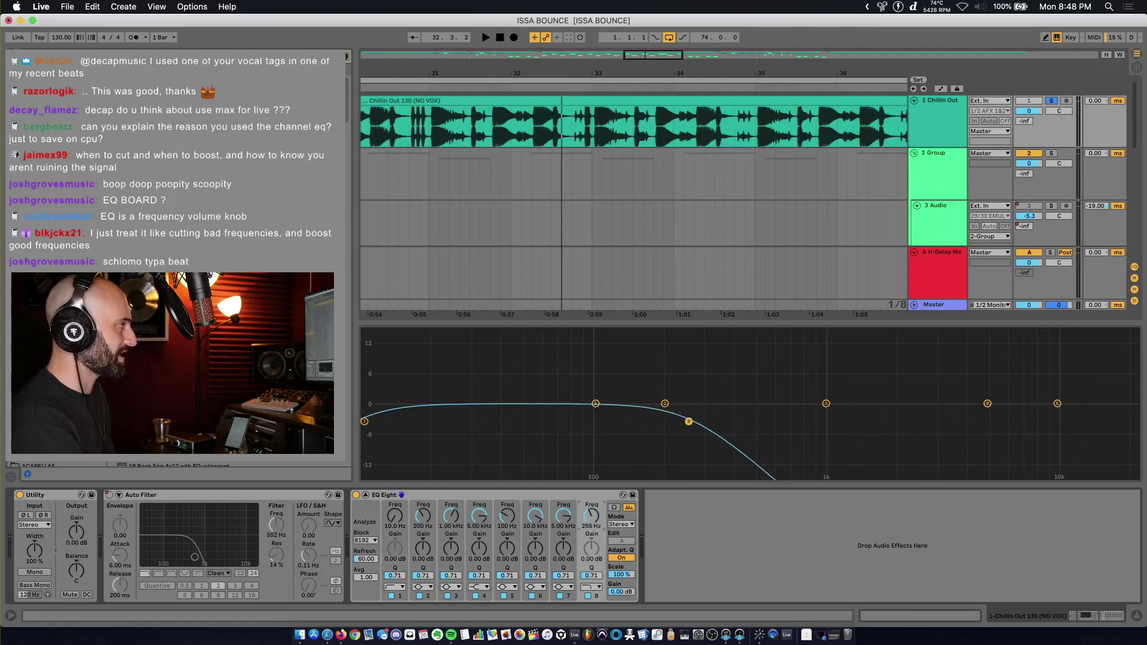
{"action": "key", "text": "space"}
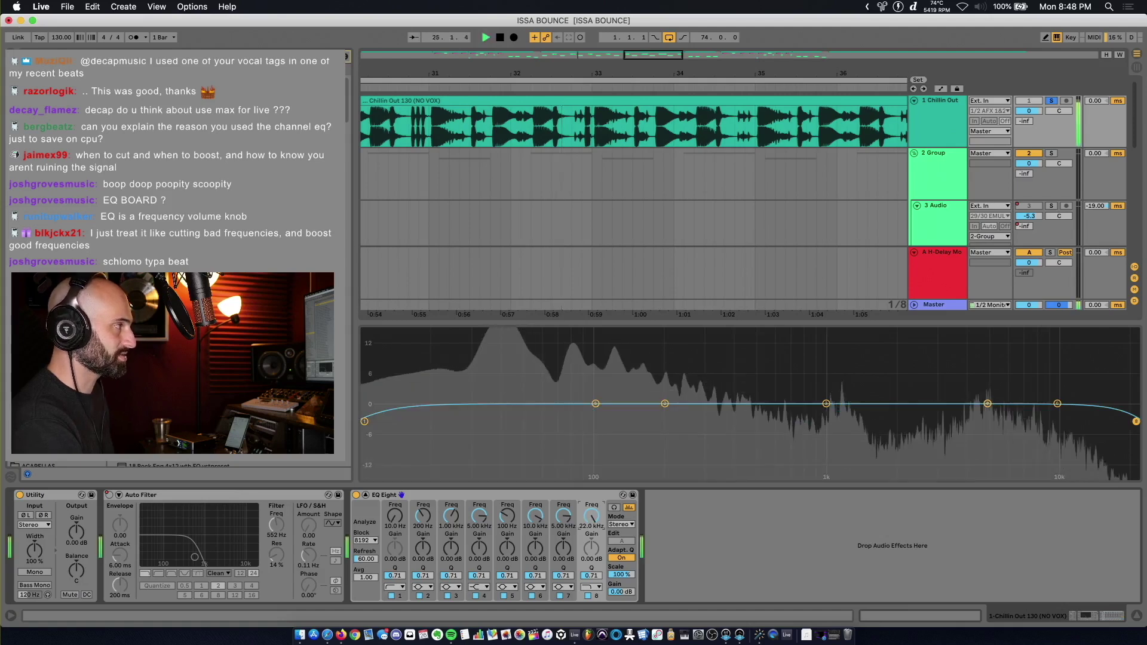
{"action": "left_click_drag", "start_coordinate": [592, 516], "coordinate": [587, 472]}
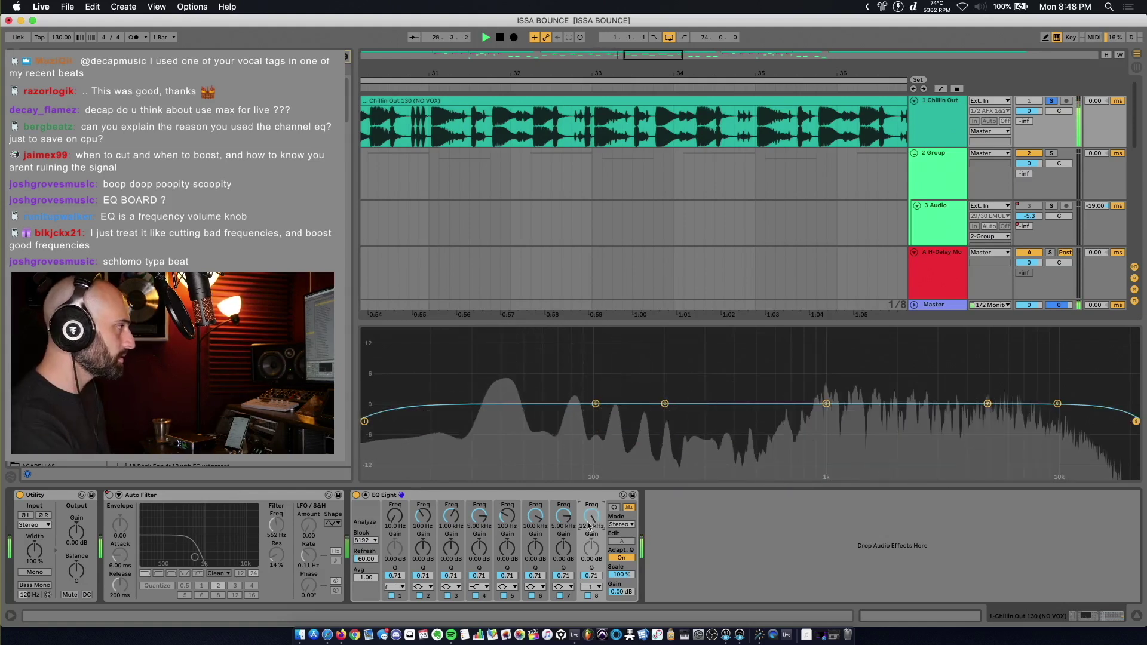
{"action": "key", "text": "space"}
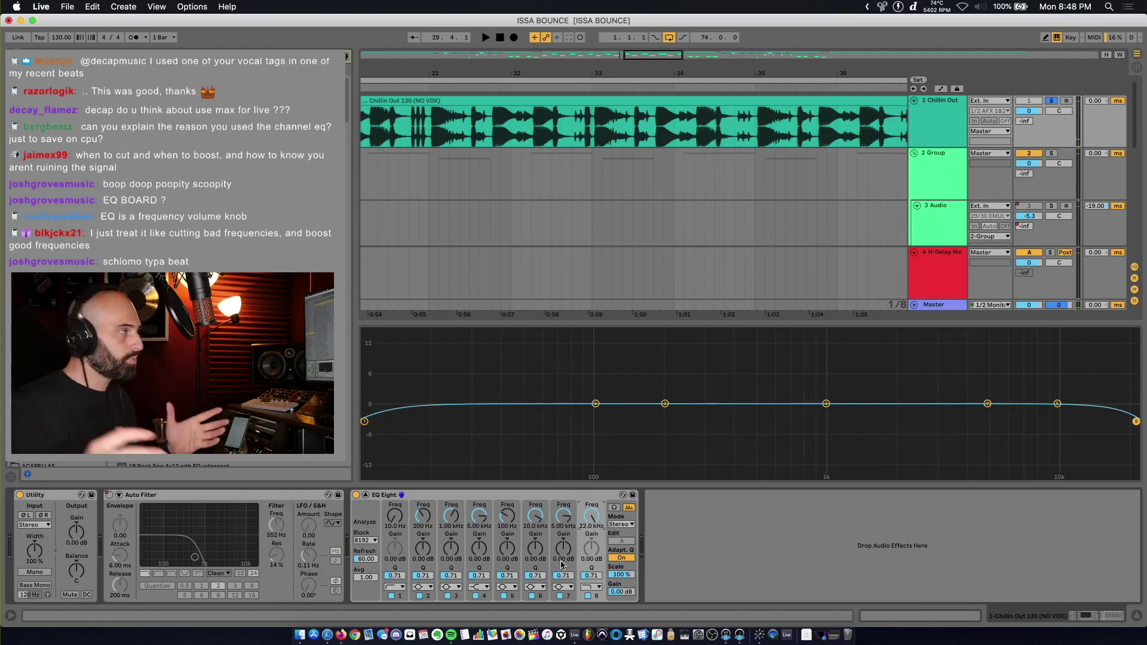
Step: Audition band 5 as a bell at different frequencies and gains, ending with a 7.35 dB boost at 91.7 Hz
{"action": "left_click_drag", "start_coordinate": [597, 407], "coordinate": [599, 366]}
{"action": "left_click", "coordinate": [425, 593]}
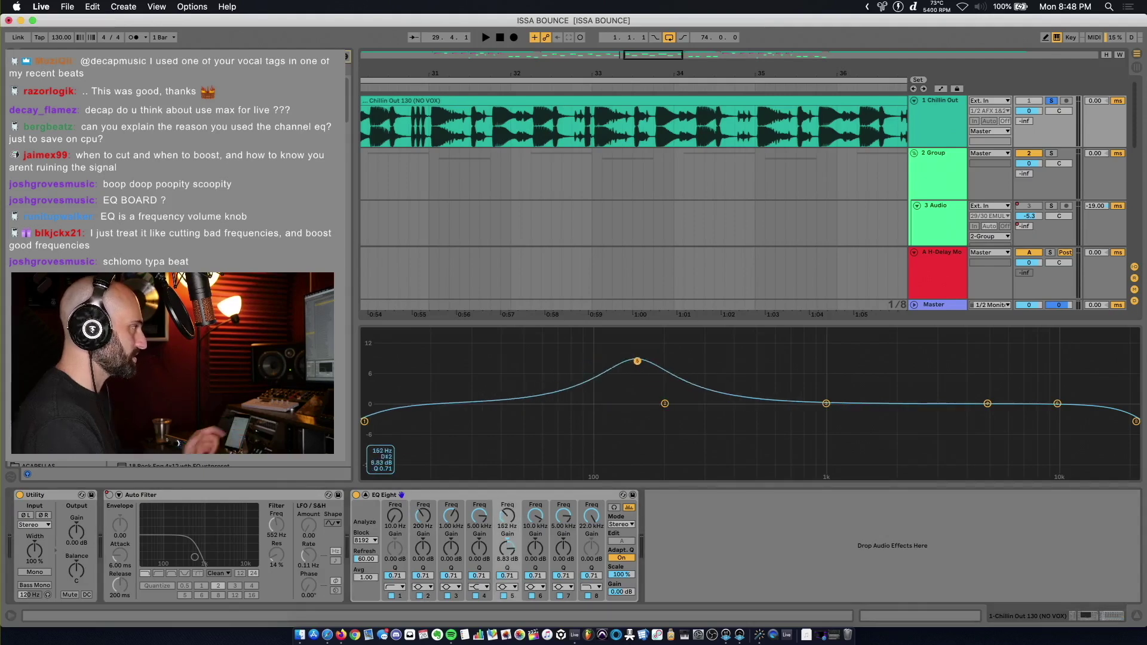
{"action": "key", "text": "space"}
{"action": "mouse_move", "coordinate": [603, 405]}
{"action": "left_mouse_down"}
{"action": "mouse_move", "coordinate": [769, 474]}
{"action": "mouse_move", "coordinate": [584, 476]}
{"action": "mouse_move", "coordinate": [592, 385]}
{"action": "mouse_move", "coordinate": [589, 408]}
{"action": "left_mouse_up"}
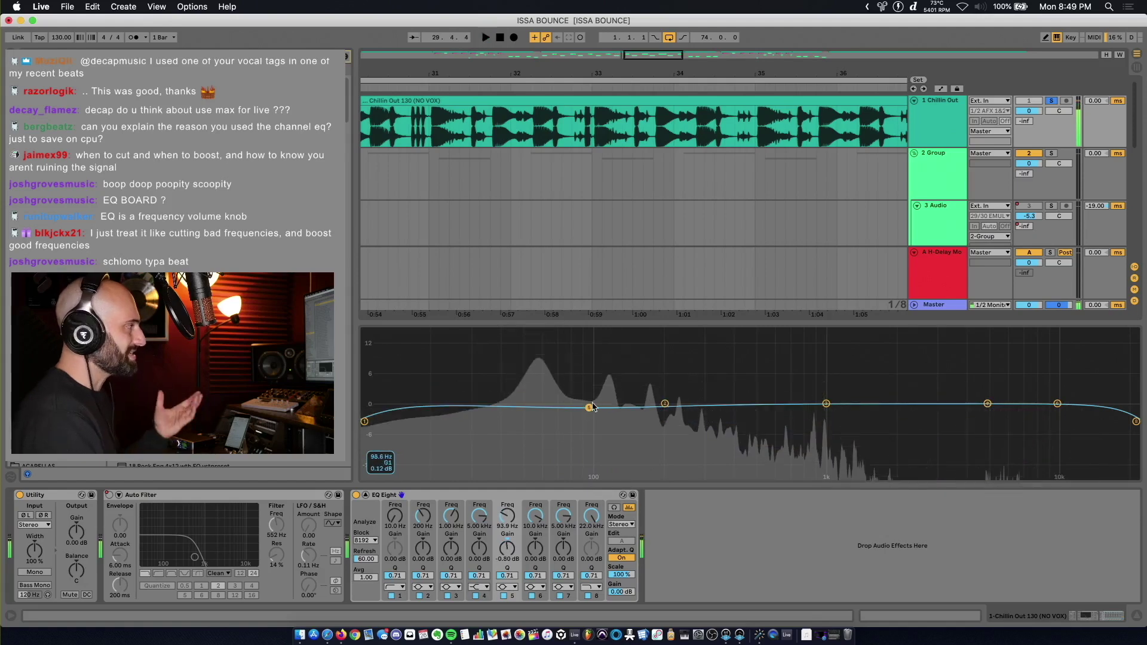
{"action": "key", "text": "space"}
Step: Set band 4's Q to 1.01, then narrow band 5's Q to 3.70 and widen it to 0.97
{"action": "left_click_drag", "start_coordinate": [482, 580], "coordinate": [481, 568]}
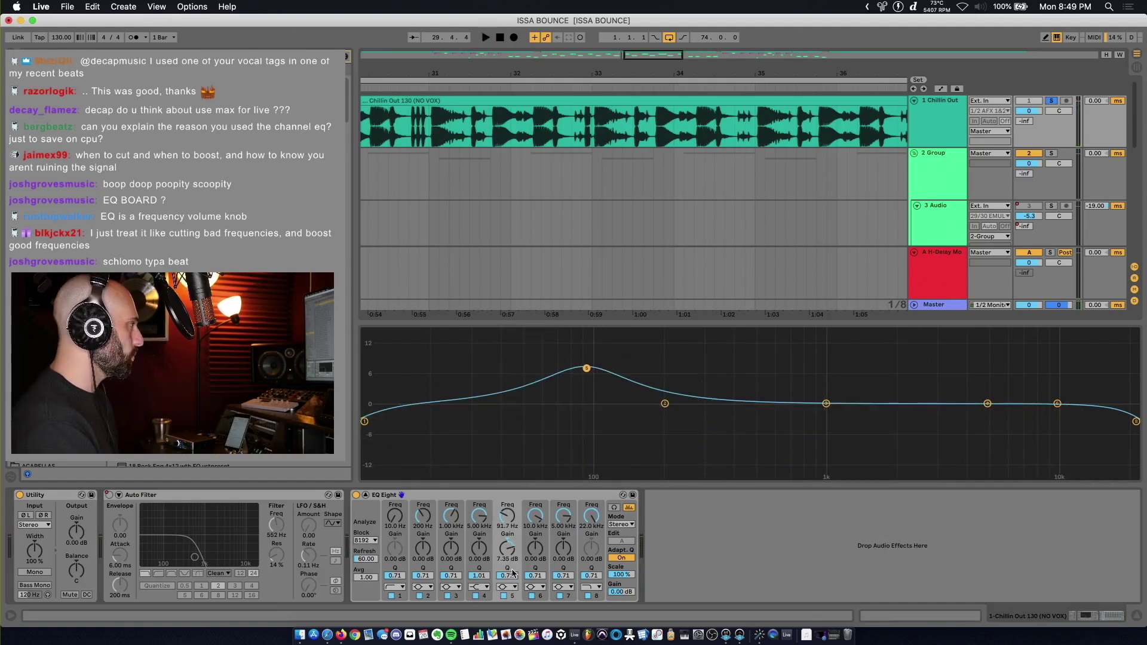
{"action": "left_click", "coordinate": [510, 575]}
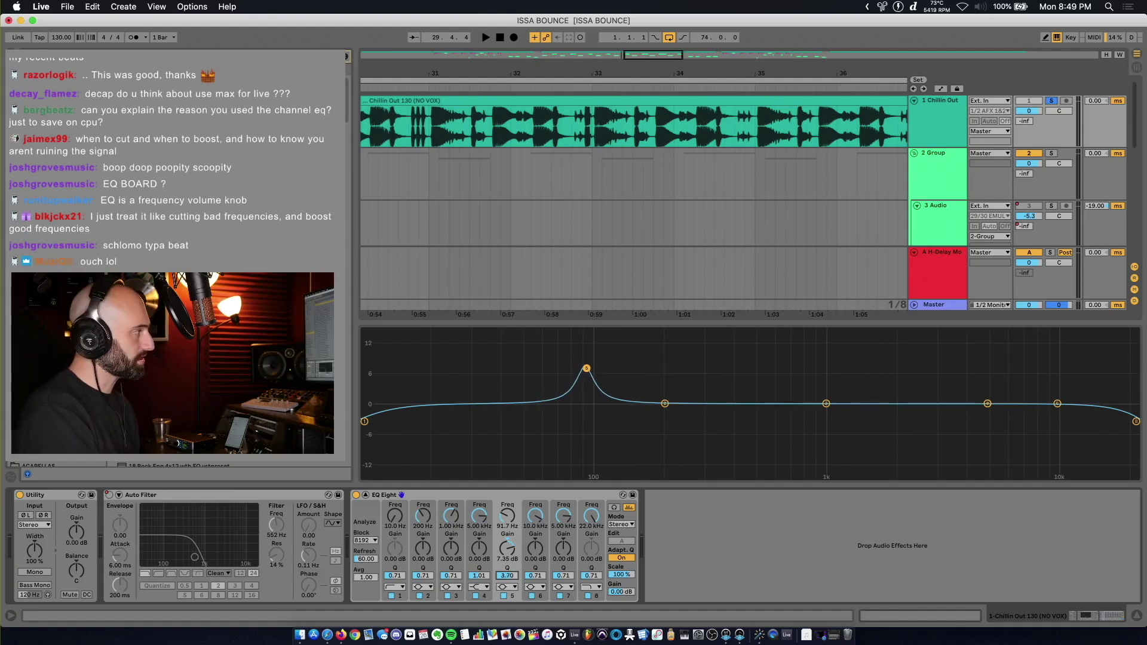
{"action": "left_click_drag", "start_coordinate": [507, 575], "coordinate": [507, 615]}
Step: Set band 5's gain to 3.81 dB and sweep its frequency through 530 Hz to 84.8 Hz
{"action": "mouse_move", "coordinate": [587, 368]}
{"action": "left_mouse_down"}
{"action": "mouse_move", "coordinate": [584, 469]}
{"action": "mouse_move", "coordinate": [646, 330]}
{"action": "mouse_move", "coordinate": [799, 331]}
{"action": "mouse_move", "coordinate": [594, 330]}
{"action": "mouse_move", "coordinate": [580, 385]}
{"action": "left_mouse_up"}
{"action": "left_click_drag", "start_coordinate": [500, 547], "coordinate": [501, 574]}
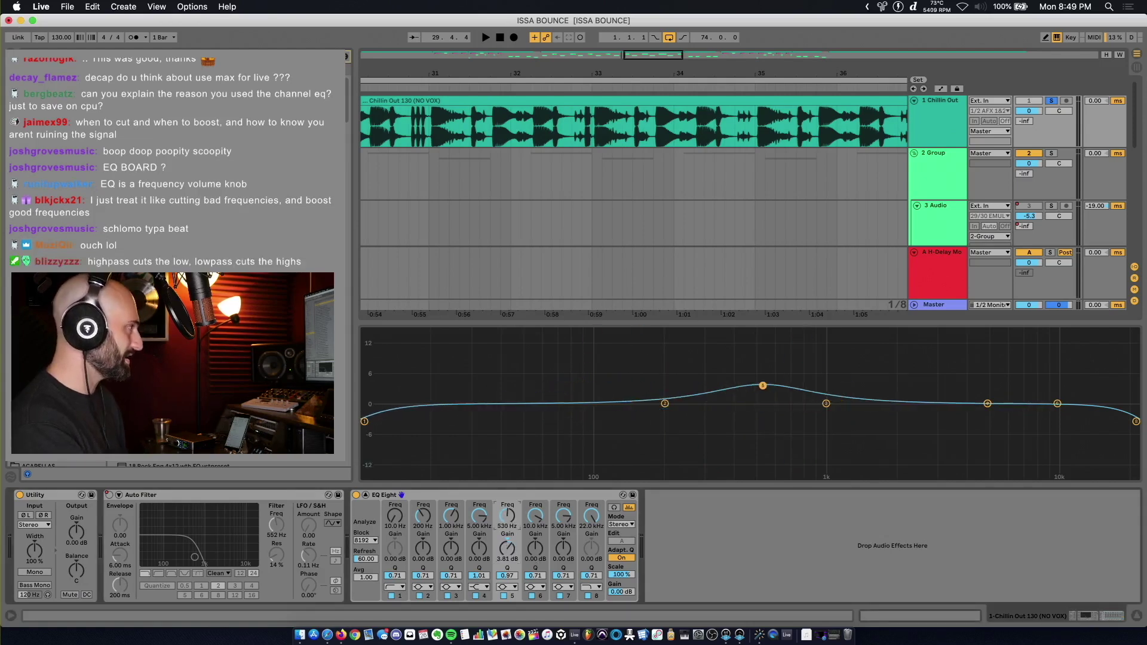
{"action": "left_click_drag", "start_coordinate": [507, 515], "coordinate": [507, 507]}
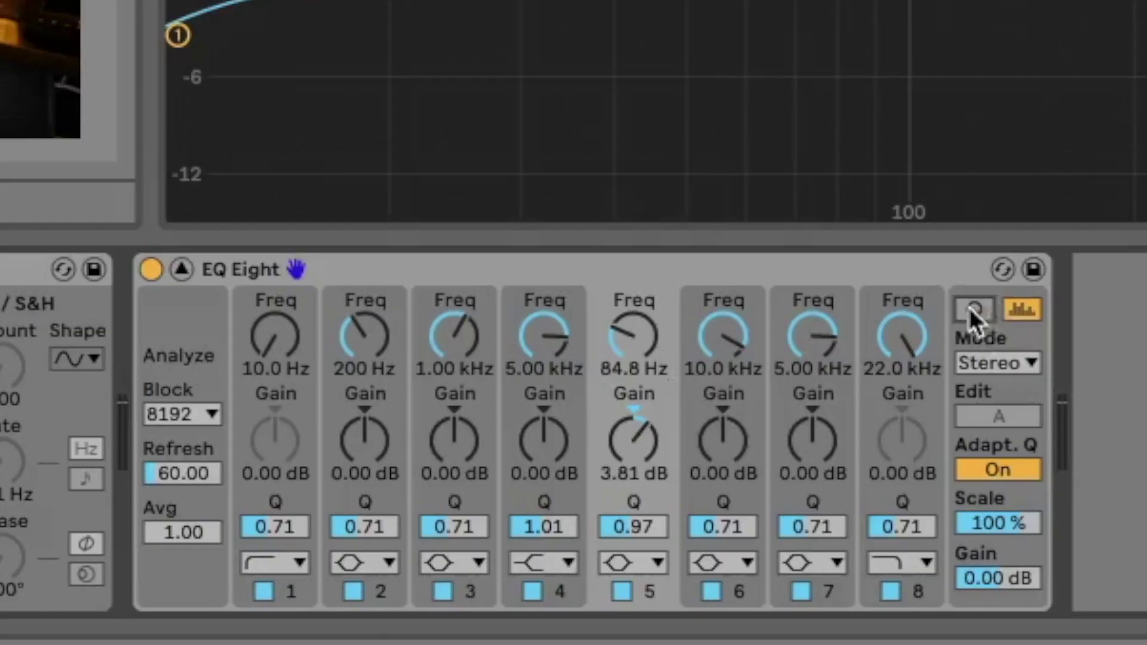
Step: Enable EQ Eight's audition mode and sweep band 5 as a cut during playback, ending at 426 Hz and -1.91 dB
{"action": "left_click", "coordinate": [972, 310]}
{"action": "left_click_drag", "start_coordinate": [579, 387], "coordinate": [576, 424]}
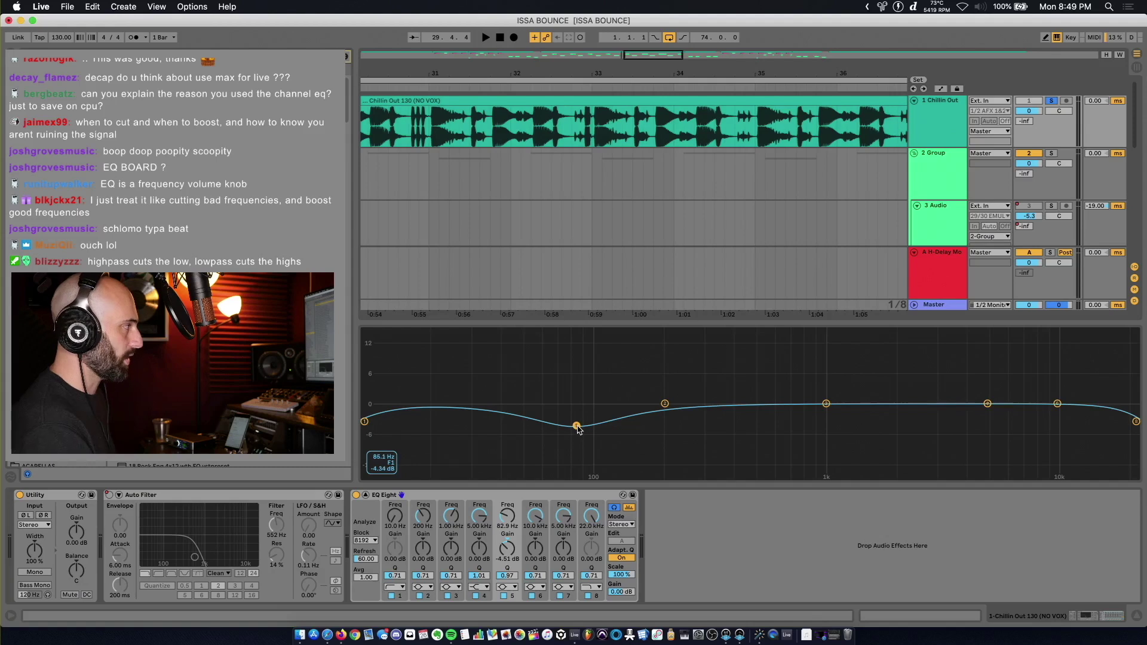
{"action": "key", "text": "space"}
{"action": "left_click_drag", "start_coordinate": [575, 429], "coordinate": [754, 453]}
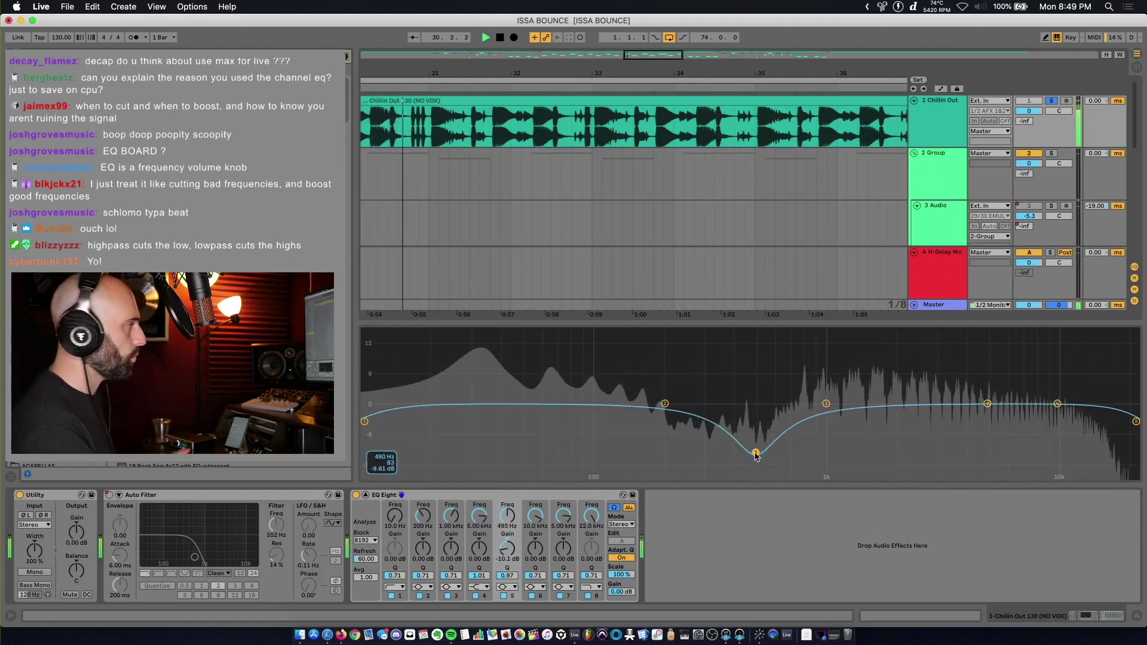
{"action": "key", "text": "space"}
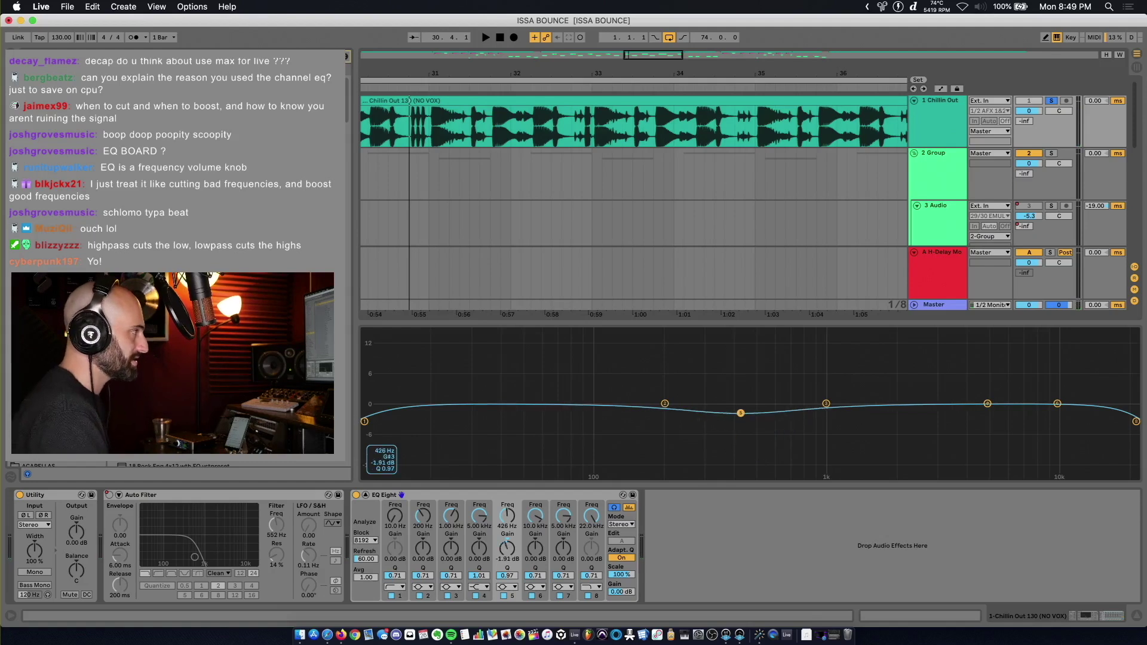
Step: Play the track while adjusting band 5's gain at 426 Hz, ending at -3.02 dB
{"action": "key", "text": "space"}
{"action": "left_click_drag", "start_coordinate": [739, 404], "coordinate": [739, 405]}
{"action": "key", "text": "space"}
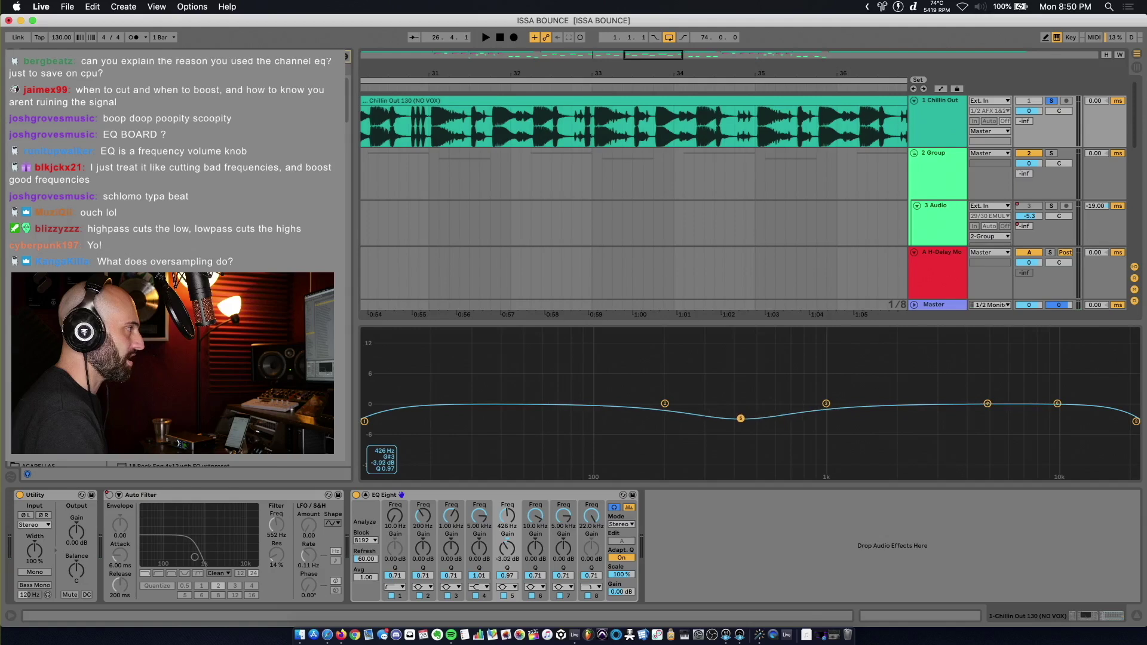
Step: Narrow band 5's Q to 3.70 and sweep it as a boost during playback to 1.12 kHz at 5.99 dB
{"action": "left_click_drag", "start_coordinate": [512, 575], "coordinate": [512, 565]}
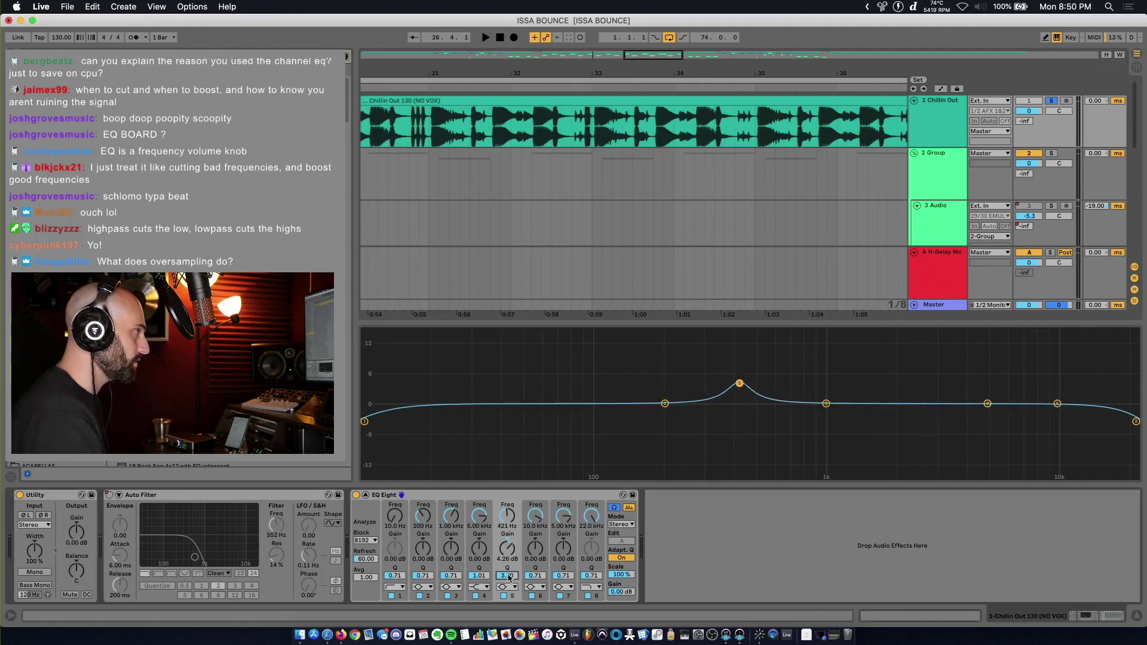
{"action": "key", "text": "space"}
{"action": "left_click_drag", "start_coordinate": [740, 383], "coordinate": [838, 375]}
{"action": "key", "text": "space"}
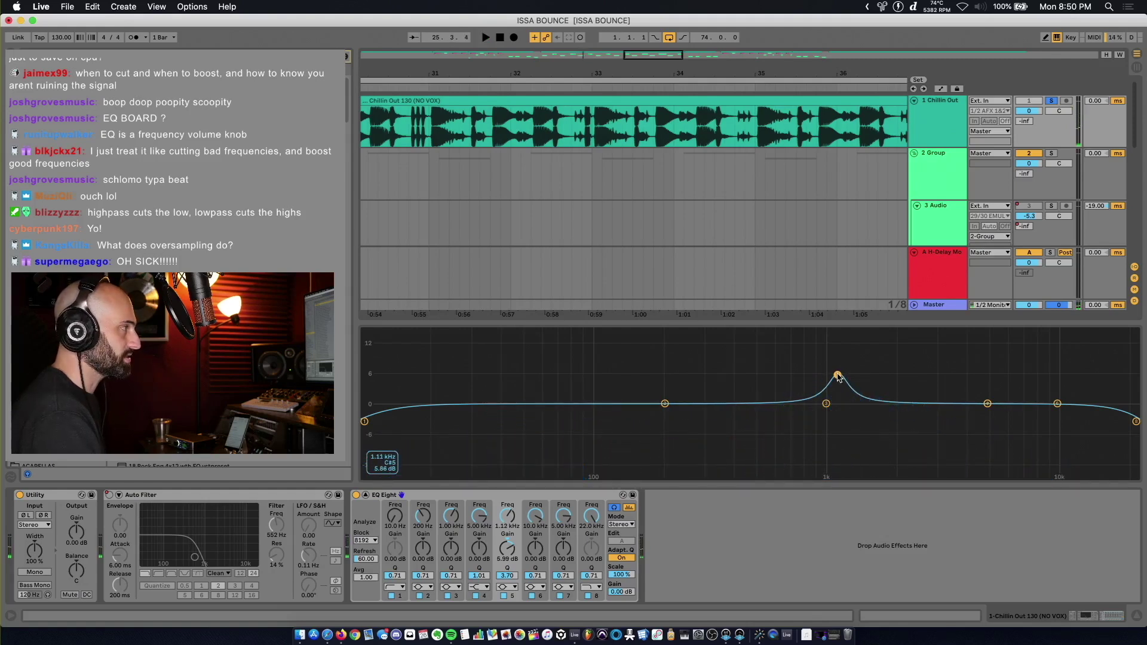
Step: Raise the Q of band 5 to 10.2 and band 6 to 11.1, then cut band 5 to -6.19 dB during playback
{"action": "left_click_drag", "start_coordinate": [514, 579], "coordinate": [507, 556]}
{"action": "left_click_drag", "start_coordinate": [537, 578], "coordinate": [515, 571]}
{"action": "key", "text": "space"}
{"action": "left_click_drag", "start_coordinate": [508, 548], "coordinate": [508, 559]}
{"action": "key", "text": "space"}
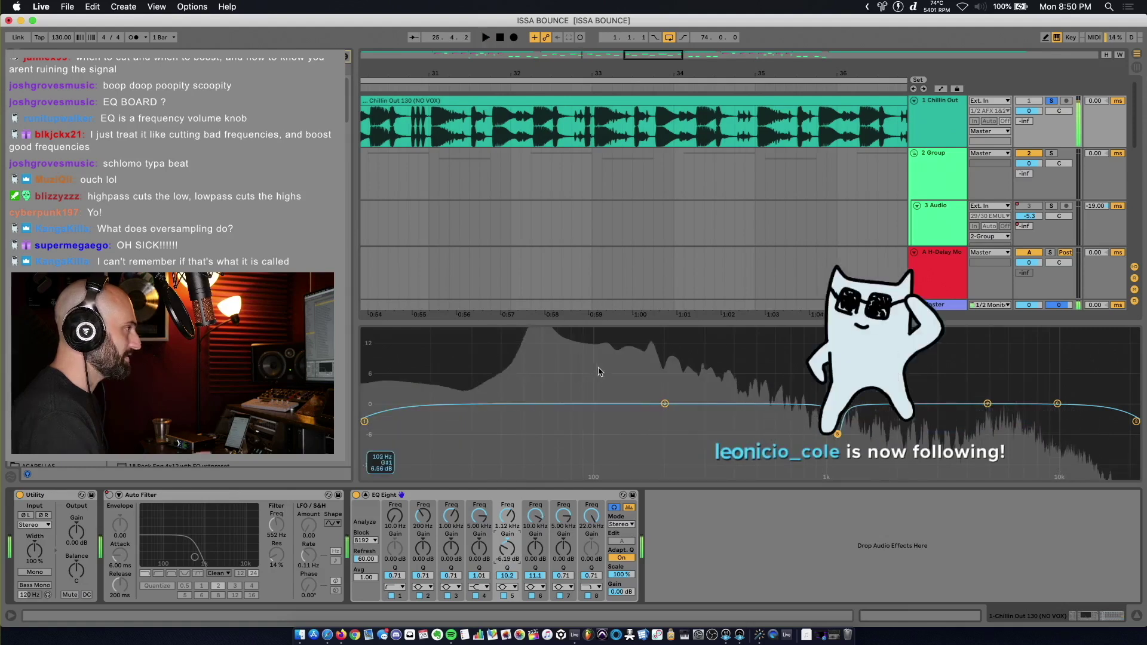
Step: Add a narrow band 2 cut of -4.05 dB at 1.47 kHz with a Q of 14.1 and audition it
{"action": "left_click_drag", "start_coordinate": [665, 404], "coordinate": [864, 423]}
{"action": "key", "text": "space"}
{"action": "key", "text": "space"}
{"action": "key", "text": "space"}
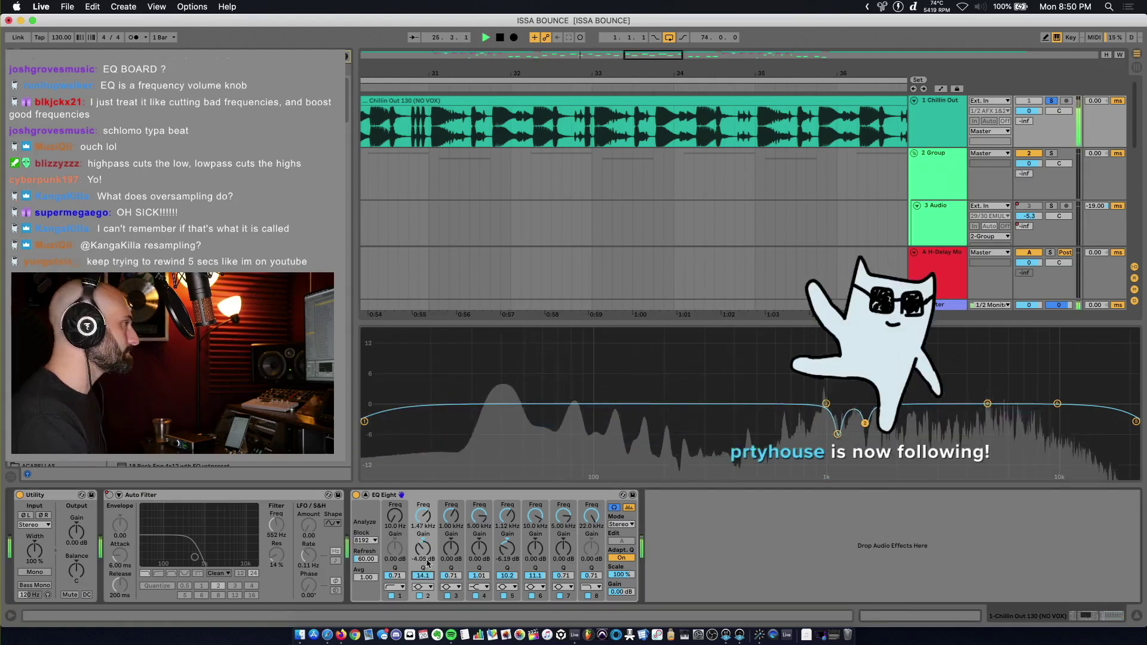
{"action": "key", "text": "space"}
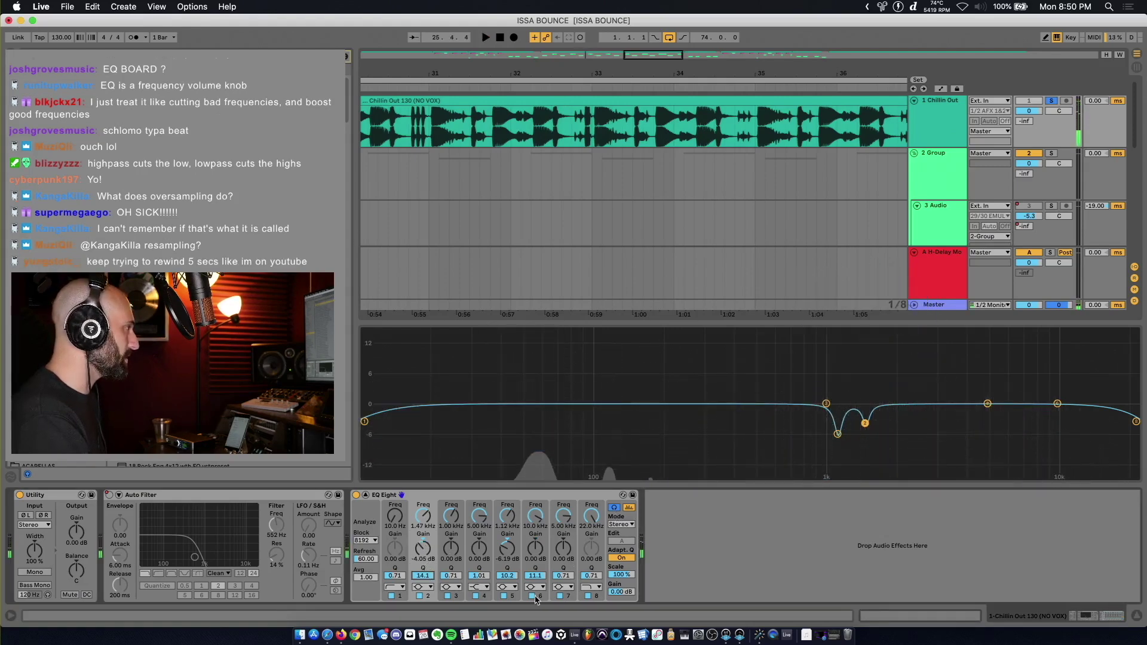
Step: Sweep band 6 as a narrow boost during playback, ending at 2.69 kHz with 8.33 dB of gain
{"action": "left_click_drag", "start_coordinate": [1057, 405], "coordinate": [1045, 383]}
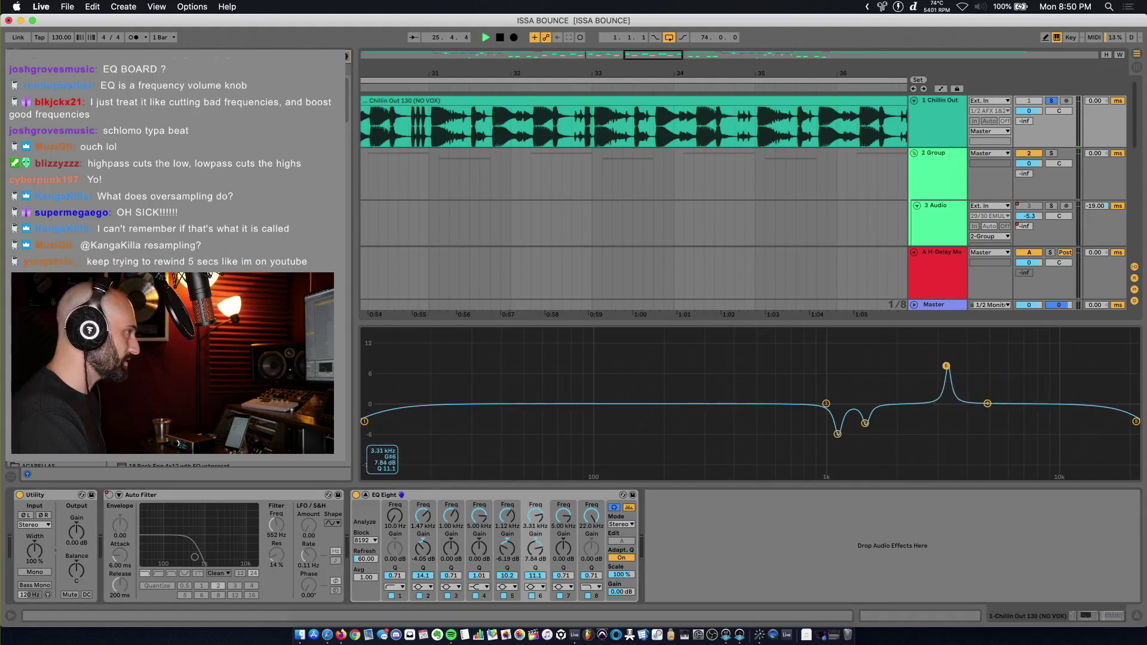
{"action": "left_click_drag", "start_coordinate": [946, 366], "coordinate": [924, 363]}
{"action": "key", "text": "space"}
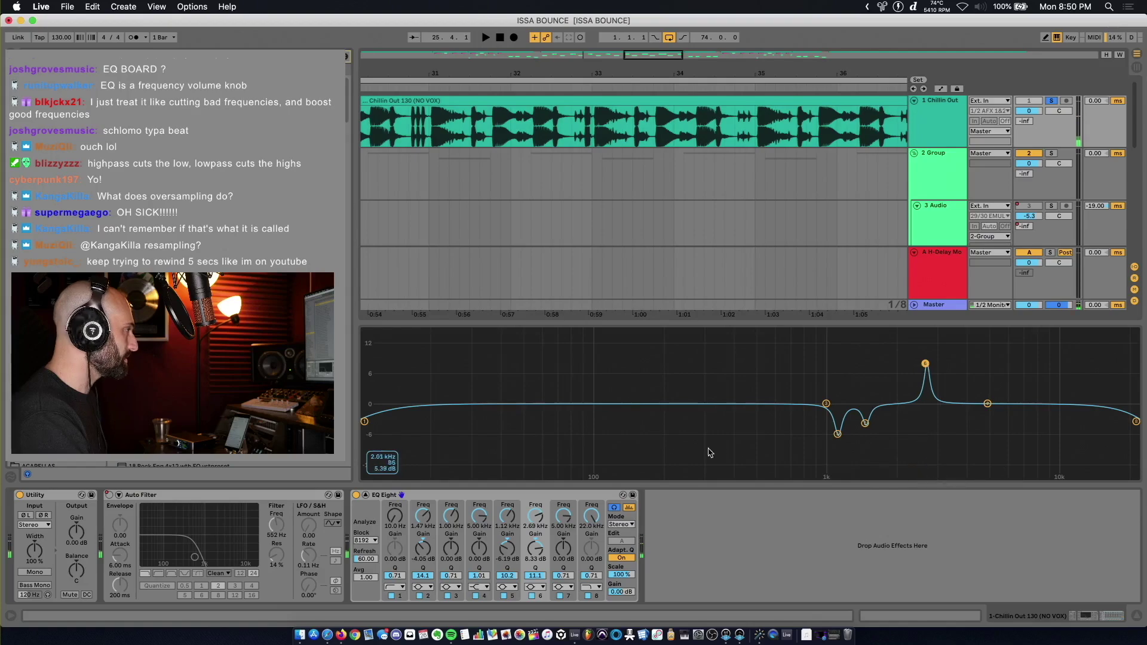